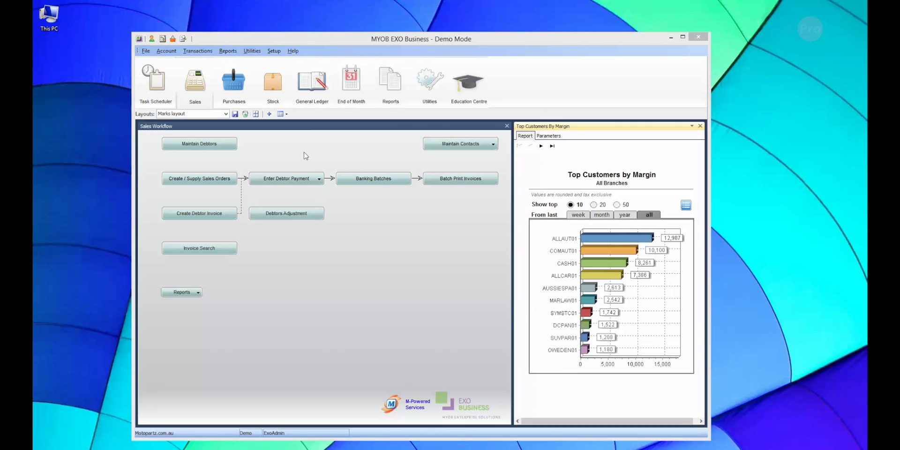
Go to the Stock workflow and open Maintain Stock Items to list the stock codes
click(274, 98)
click(227, 145)
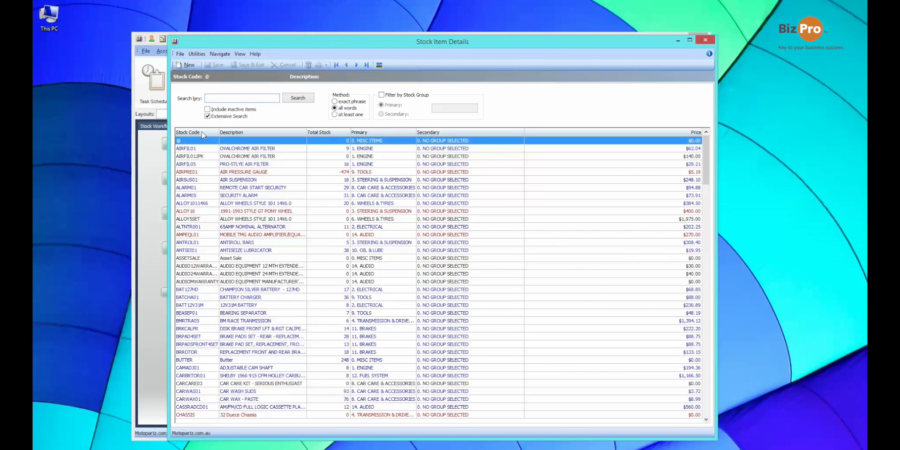
Sort stock items by Description, Primary group and Price, then by Total Stock descending
click(239, 134)
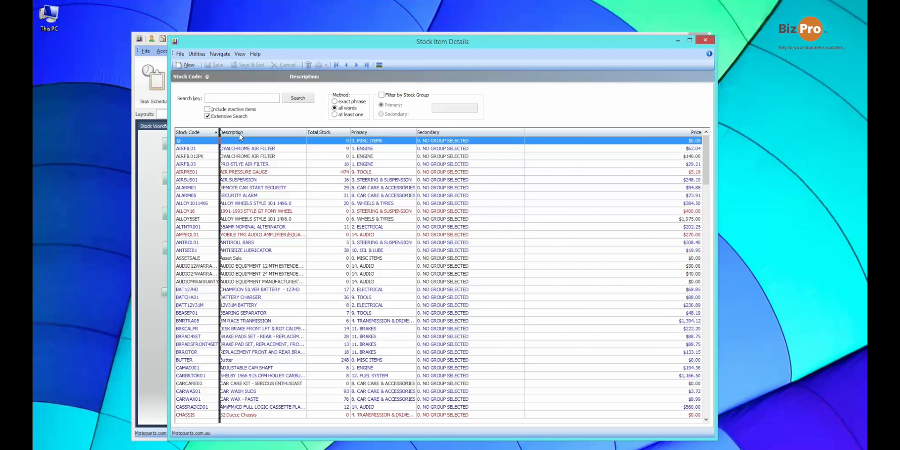
click(240, 135)
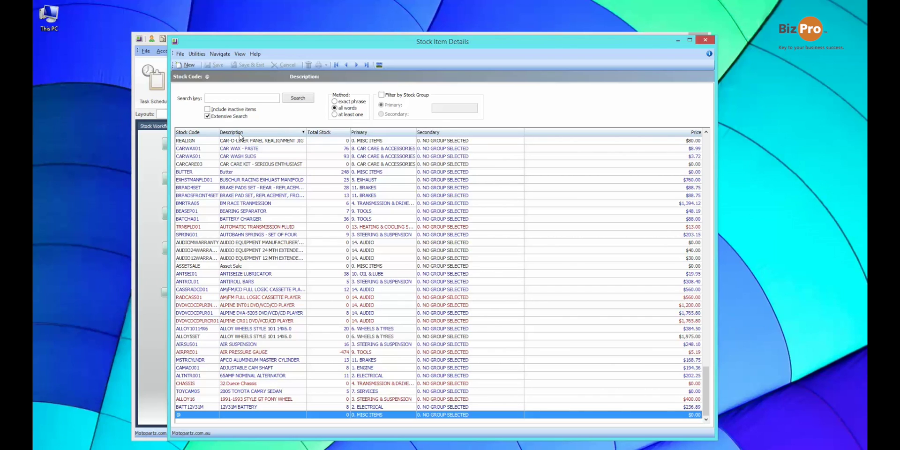
click(383, 132)
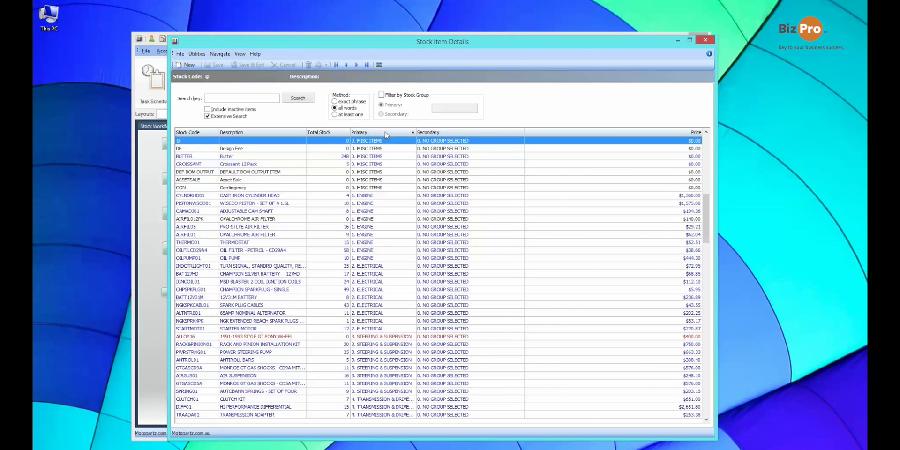
shift+click(528, 132)
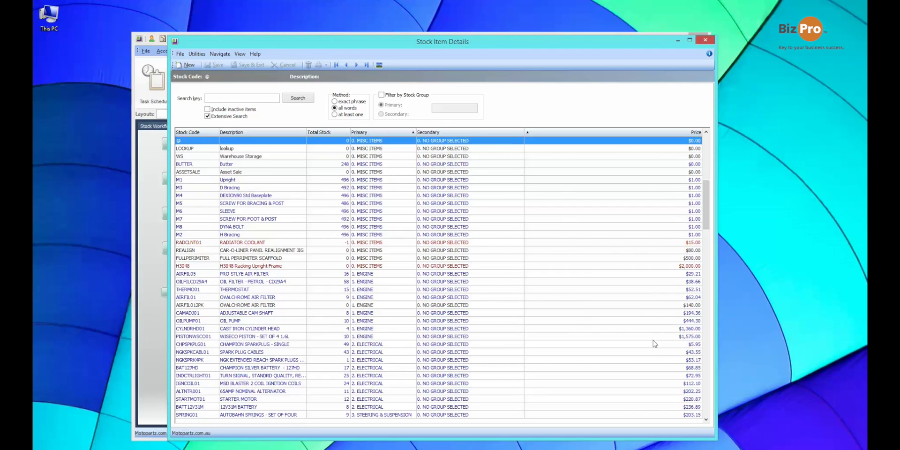
click(322, 133)
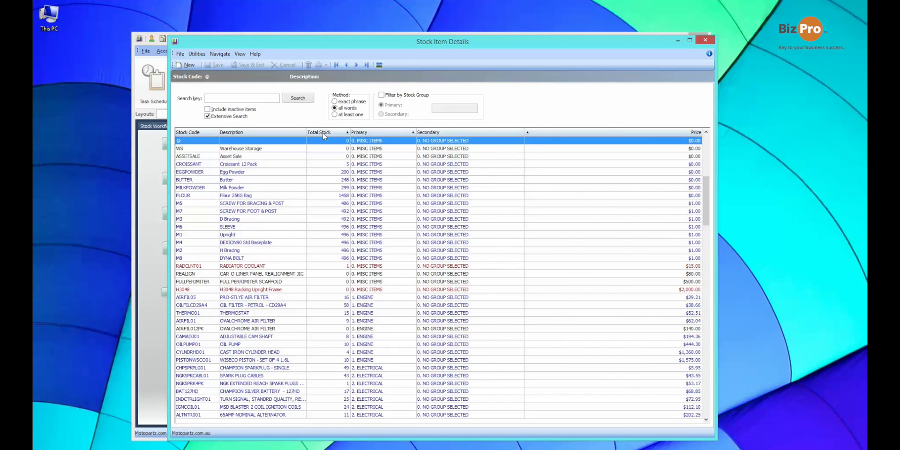
click(322, 133)
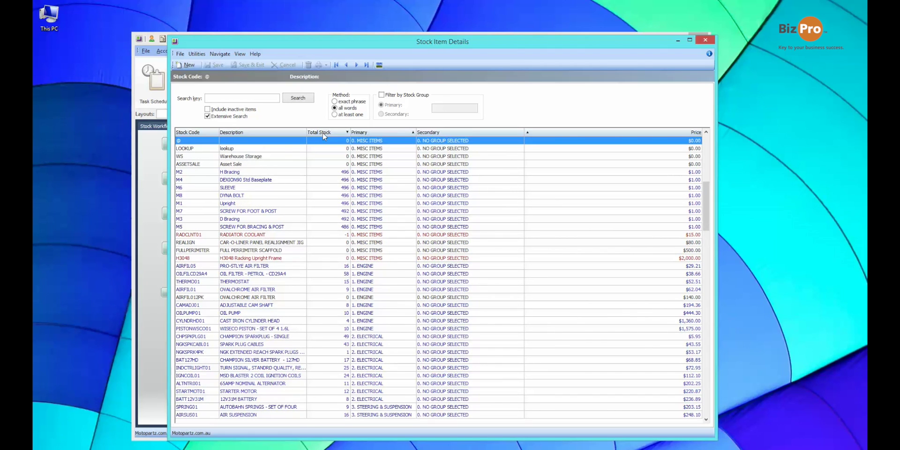
right_click(322, 133)
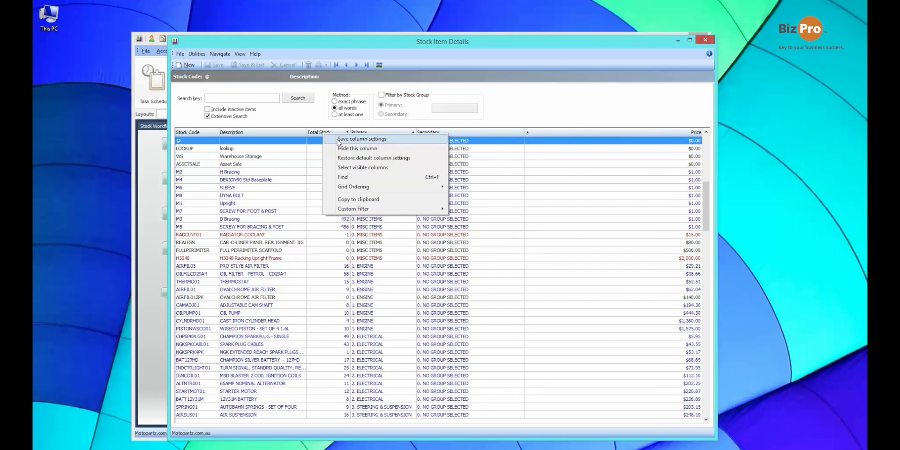
Maximize the stock item window, save it via Form Position > Save, and close it
click(317, 126)
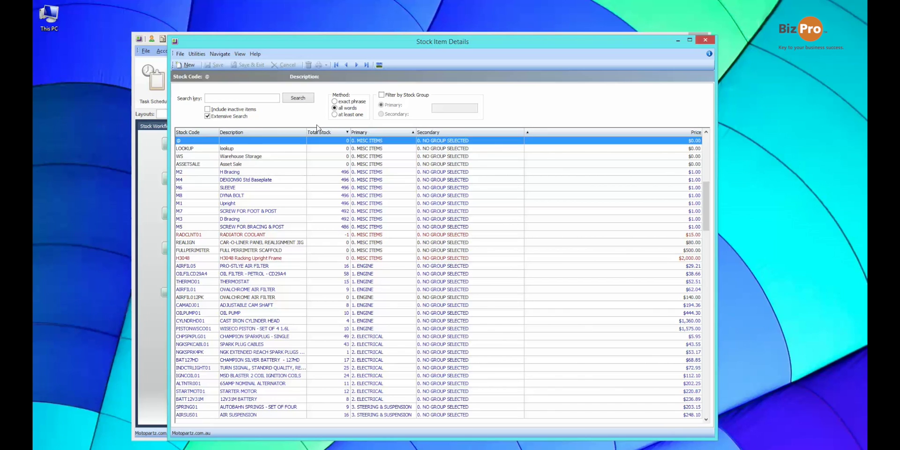
double_click(361, 43)
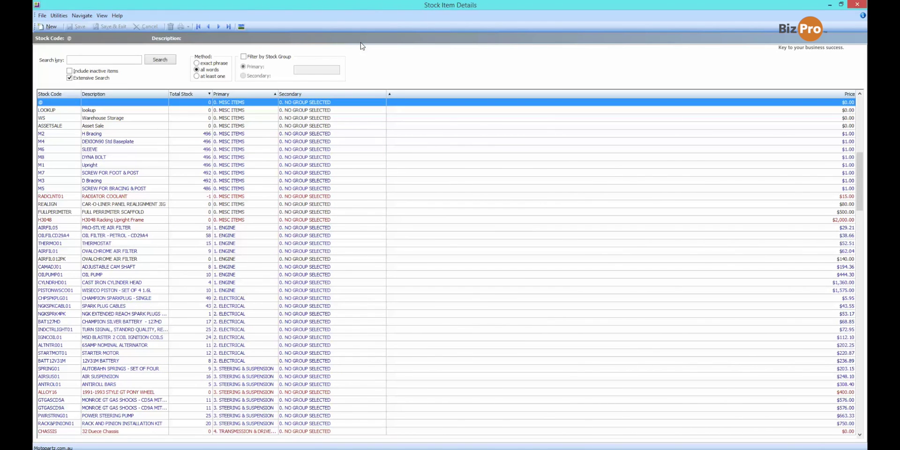
right_click(426, 7)
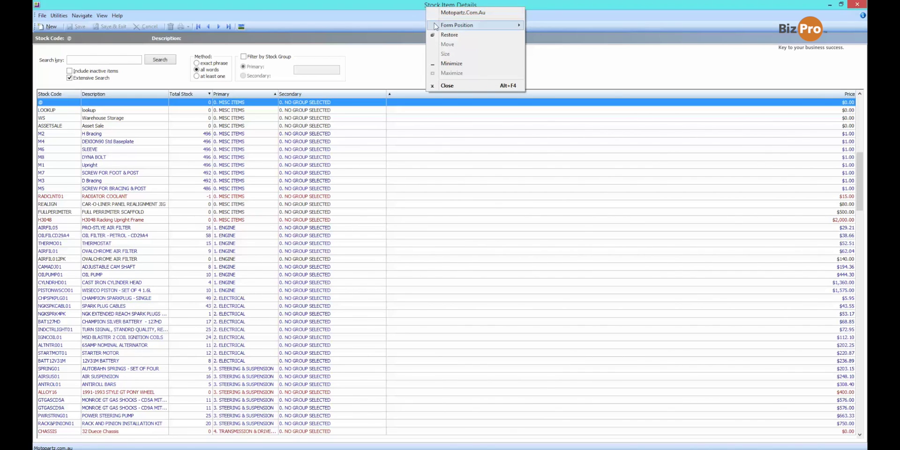
mouse_move(435, 26)
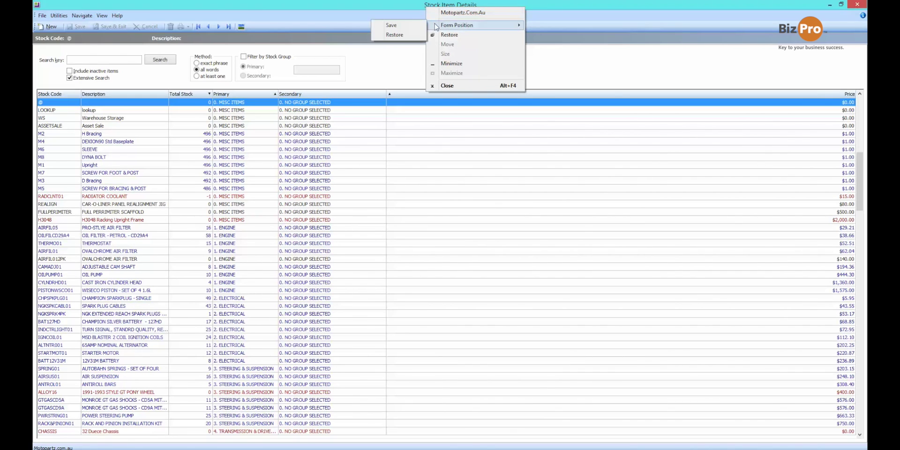
click(406, 27)
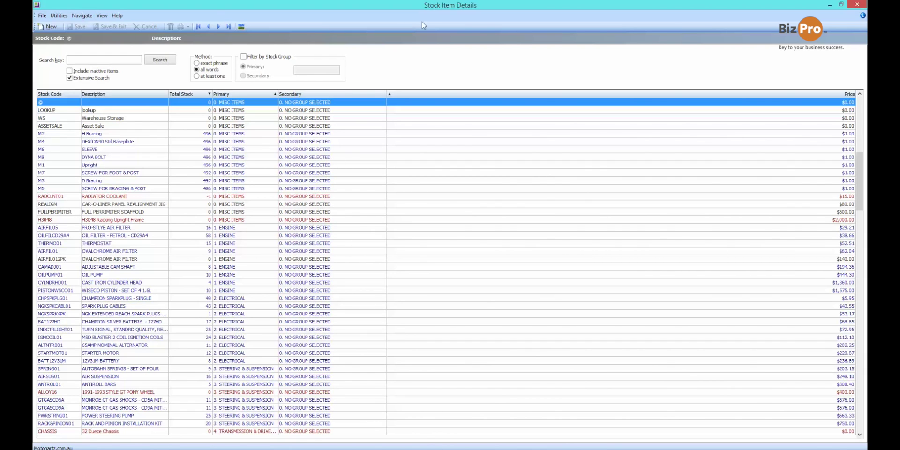
click(856, 5)
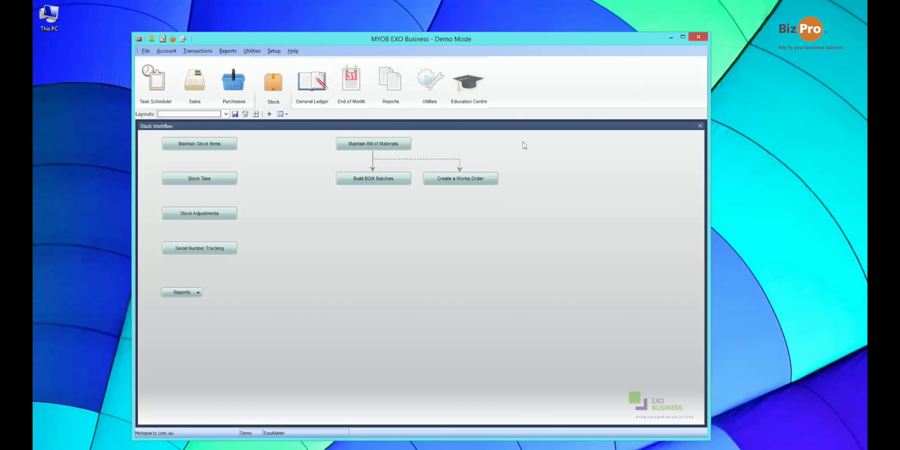
click(217, 145)
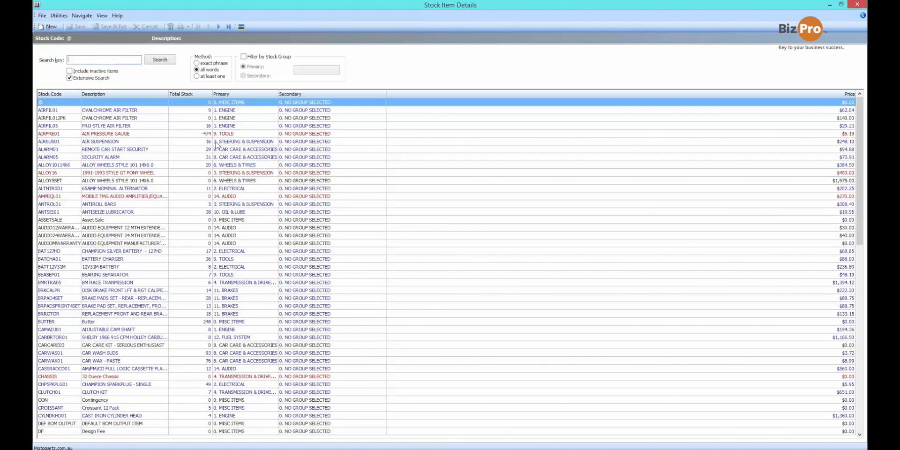
click(859, 4)
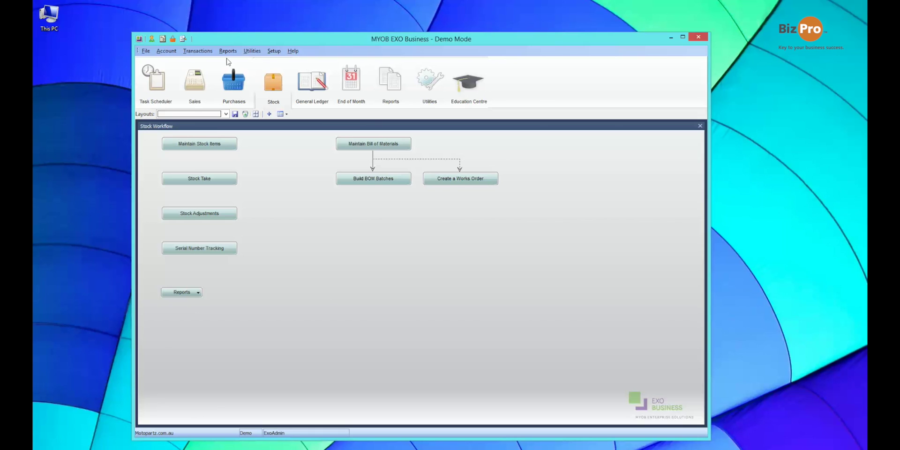
click(226, 51)
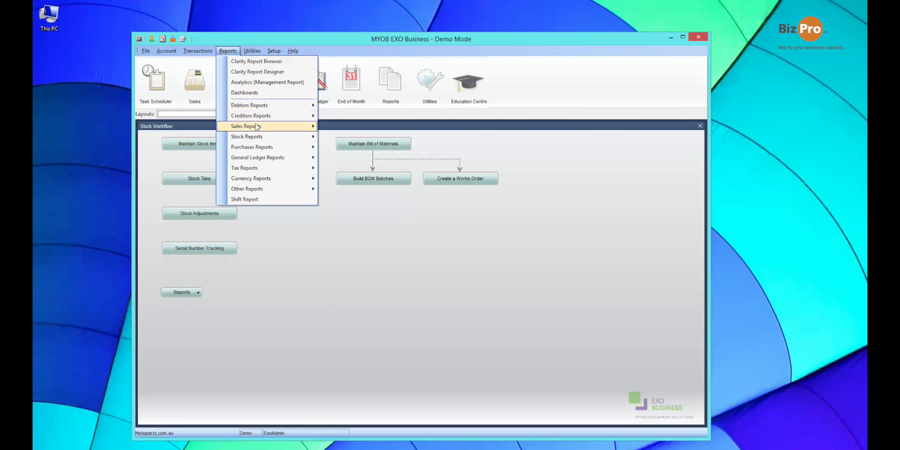
Preview the Stock Group Sales report for February–March 2015 with the default period parameters
mouse_move(257, 128)
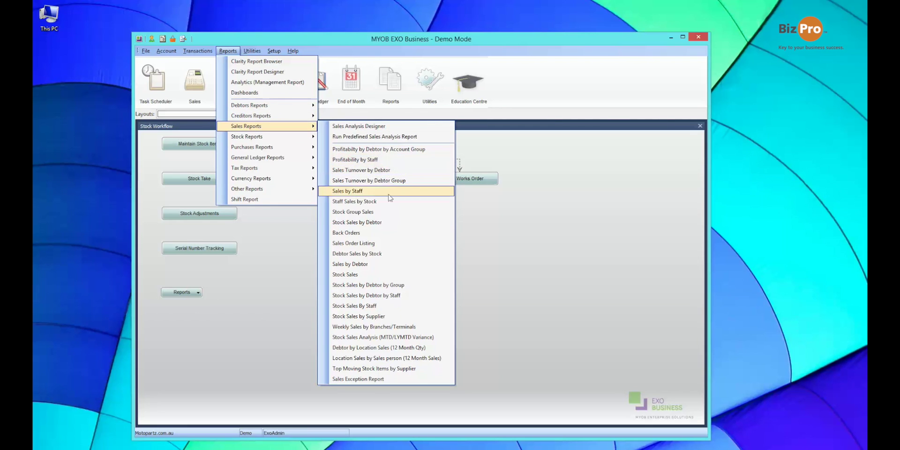
click(379, 212)
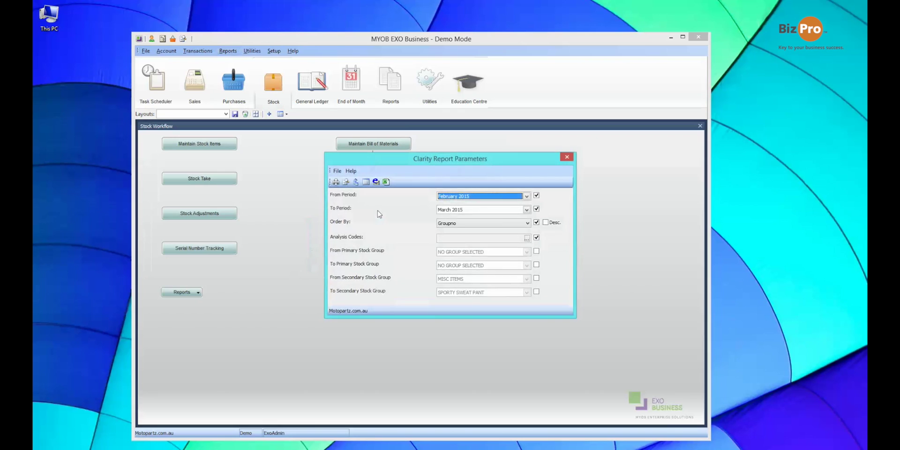
click(346, 182)
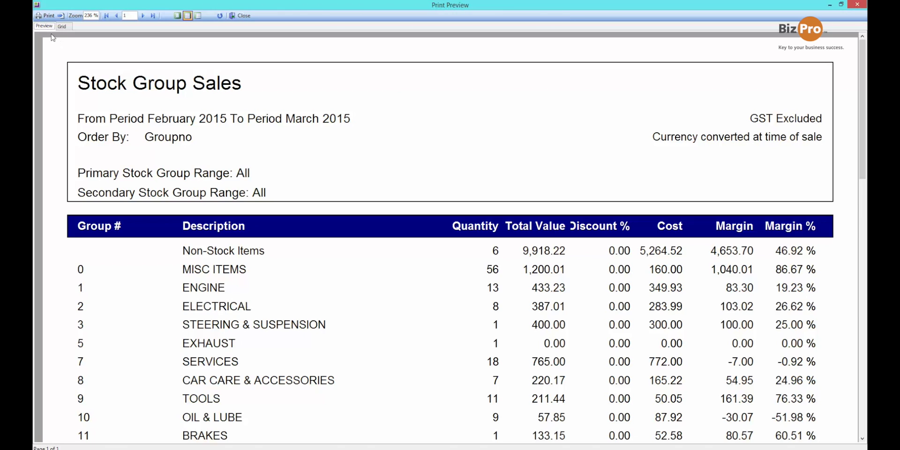
Show the Stock Group Sales report in Grid view and copy its text to the clipboard
click(61, 27)
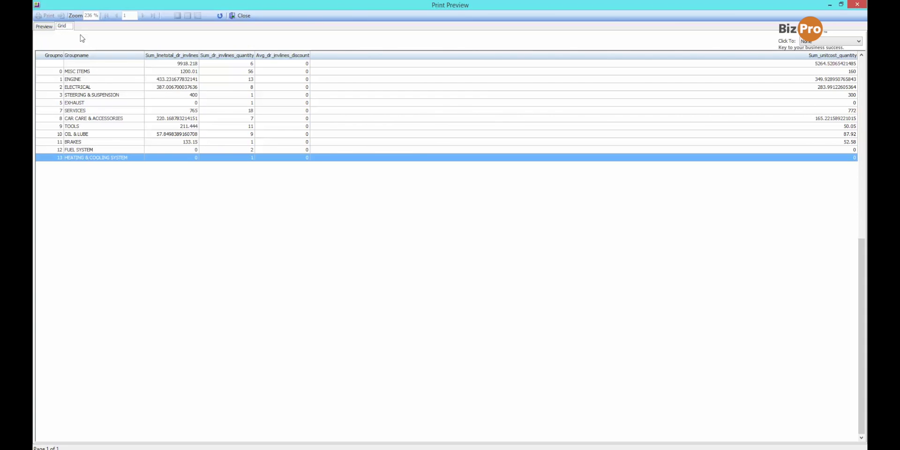
right_click(167, 61)
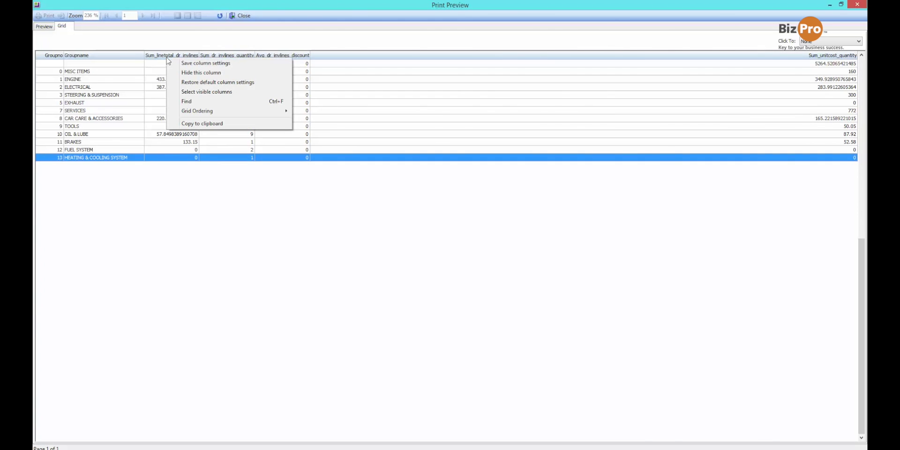
click(180, 124)
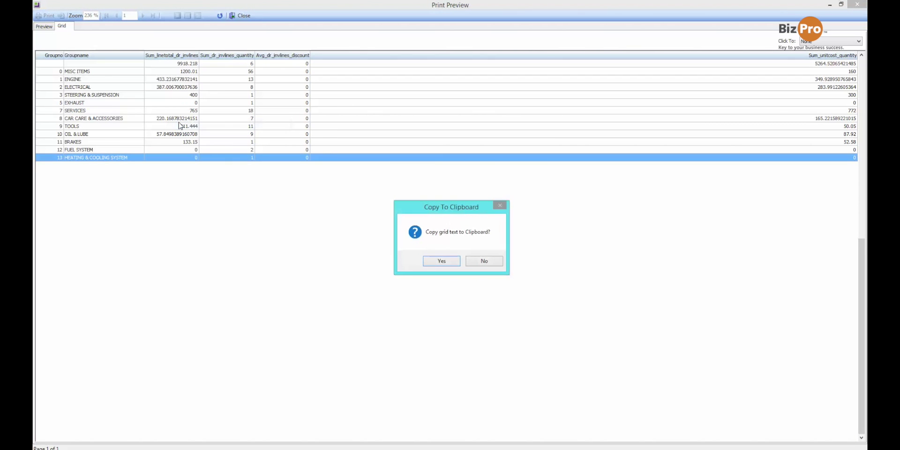
click(447, 261)
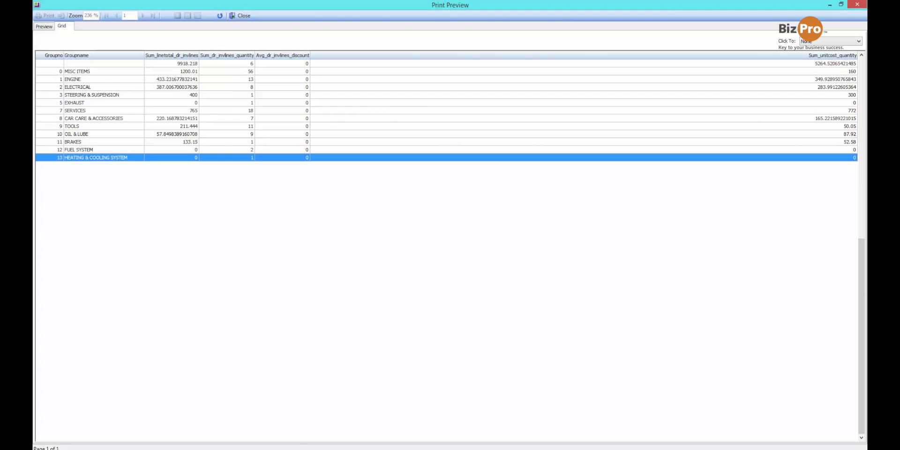
Paste the copied Stock Group Sales grid into cell A1 of the blank Excel sheet
mouse_move(203, 446)
click(241, 437)
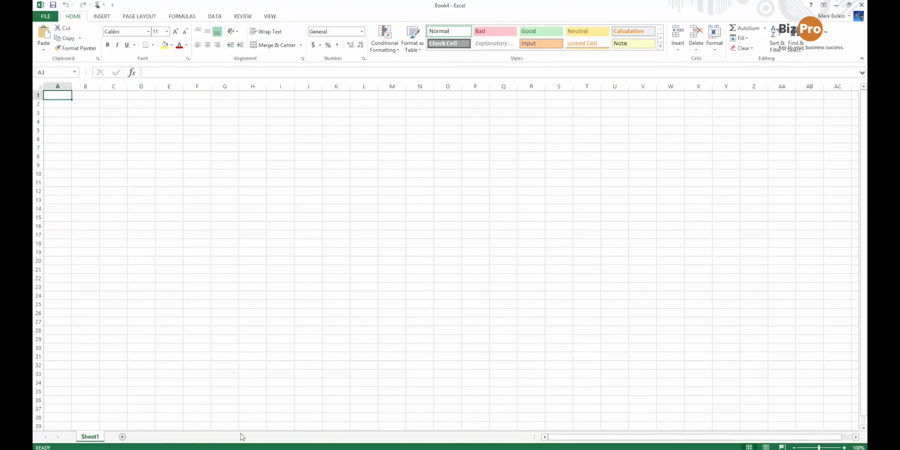
key(ctrl+v)
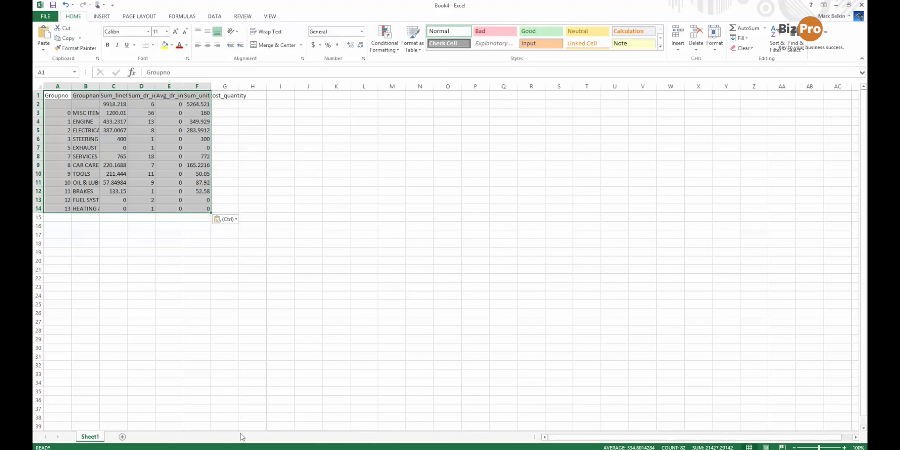
click(227, 400)
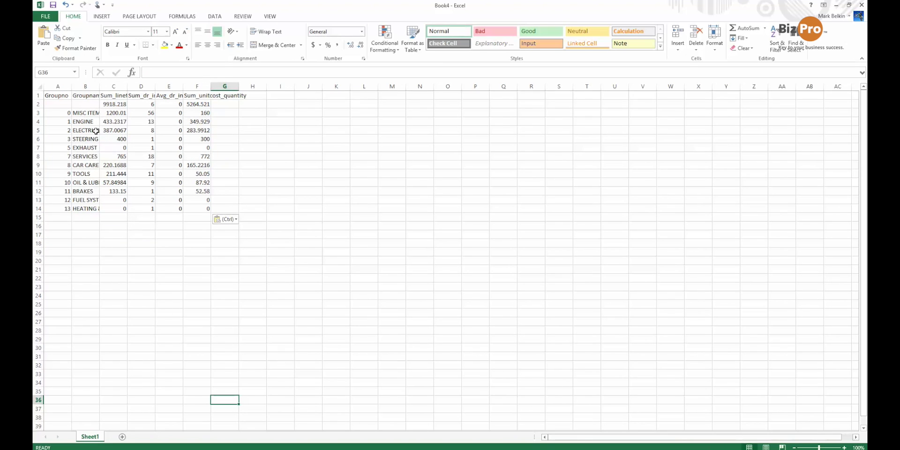
key(Escape)
Autofit columns B and C to fit the group names and line totals
double_click(99, 86)
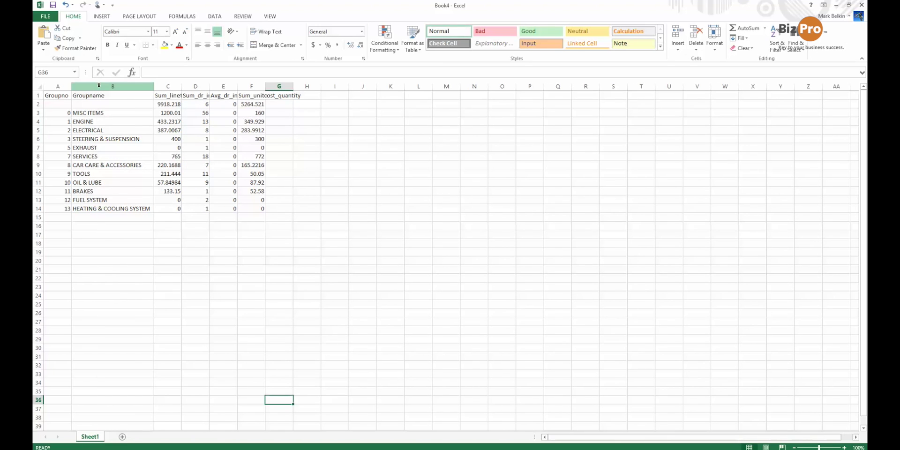
double_click(182, 86)
drag(181, 111, 187, 187)
click(215, 267)
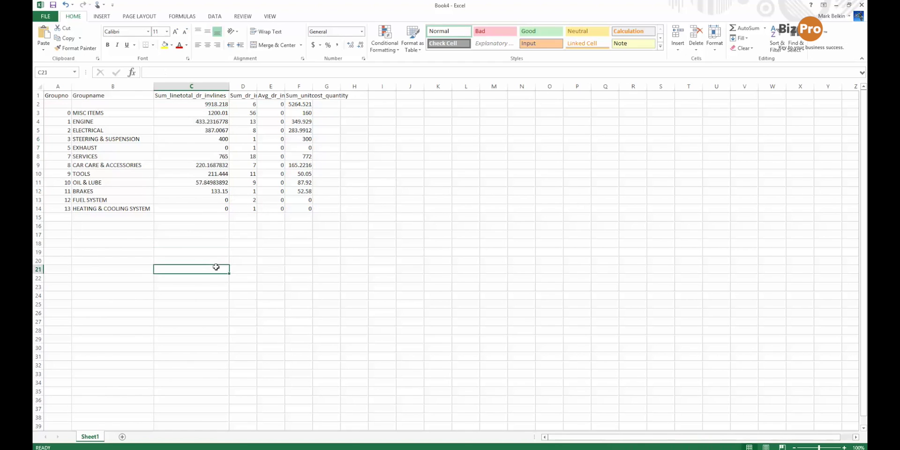
click(89, 235)
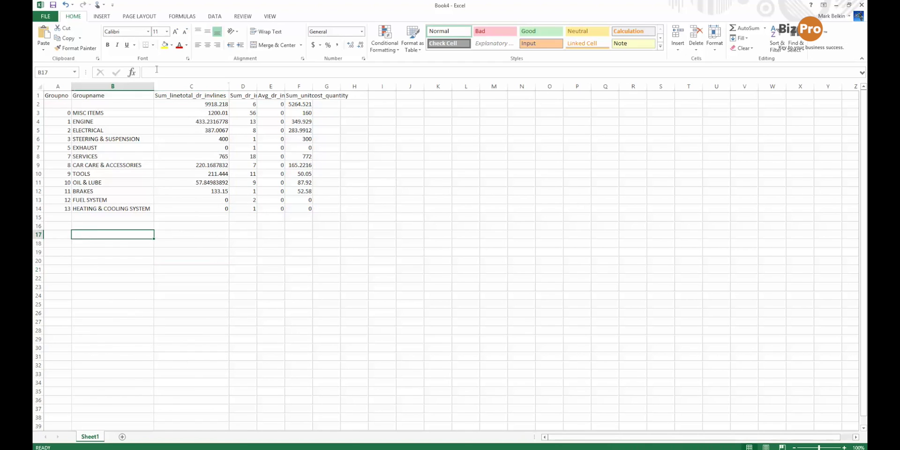
click(106, 19)
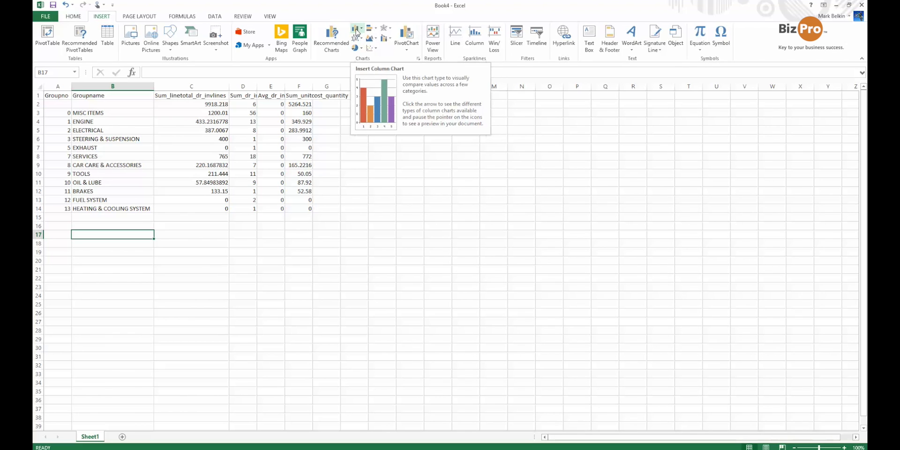
Insert a clustered column chart beside the table, enlarged across columns I to W
click(356, 31)
click(359, 58)
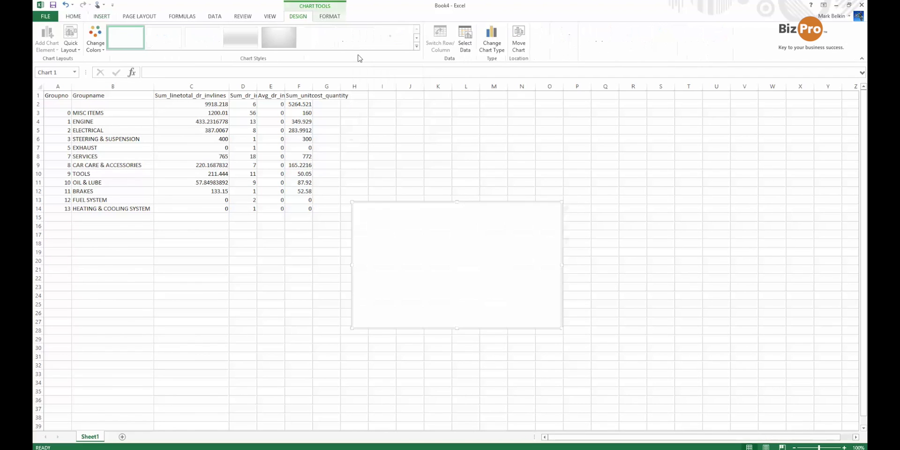
drag(478, 255, 483, 167)
drag(568, 242, 767, 368)
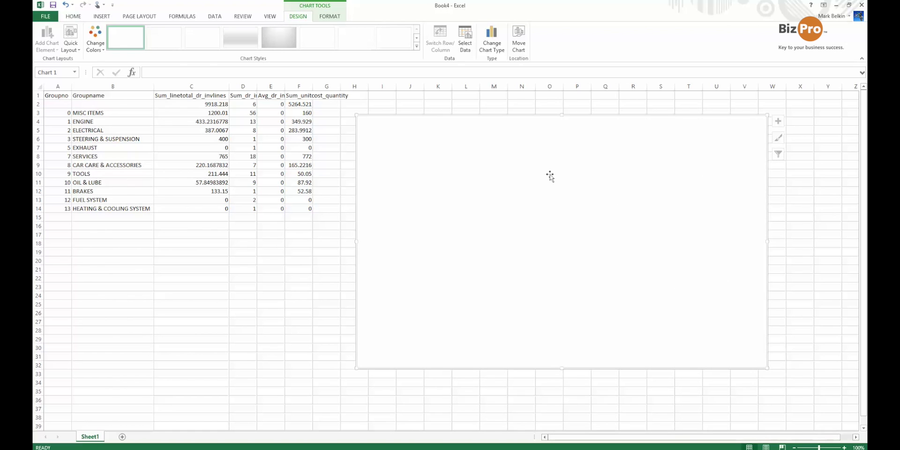
Set the chart's data range to B3:C14, the group names and sales values
click(464, 45)
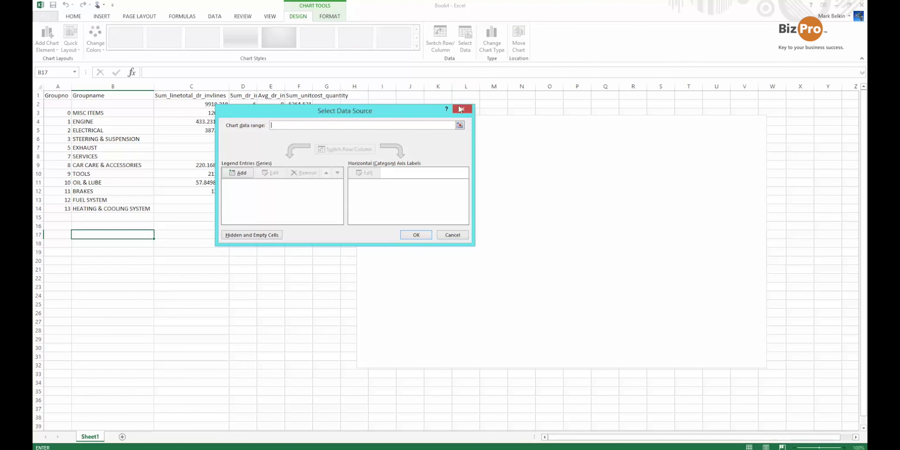
click(459, 125)
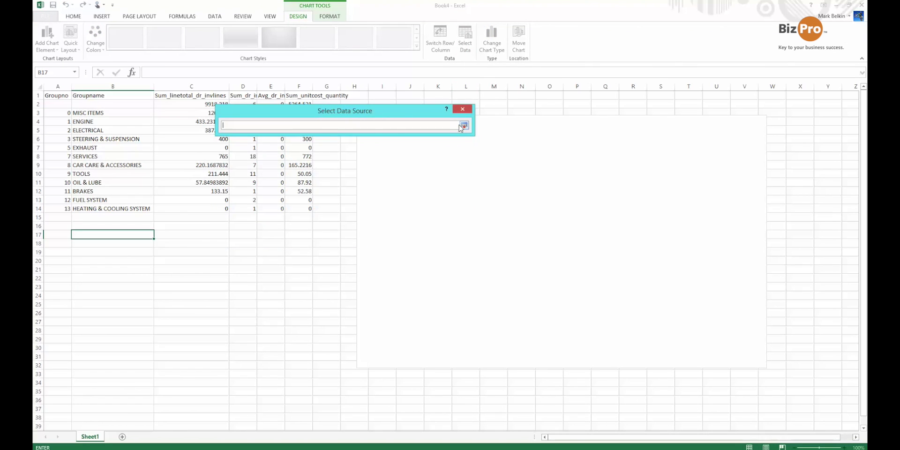
drag(114, 114, 175, 207)
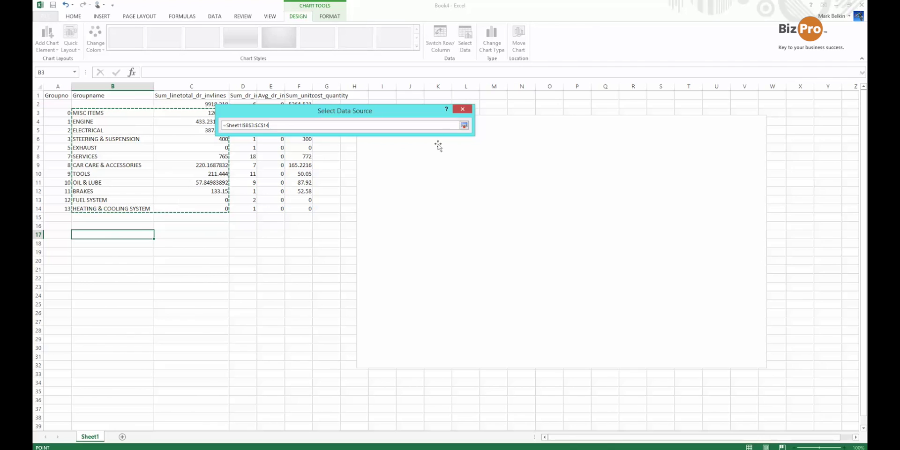
click(463, 126)
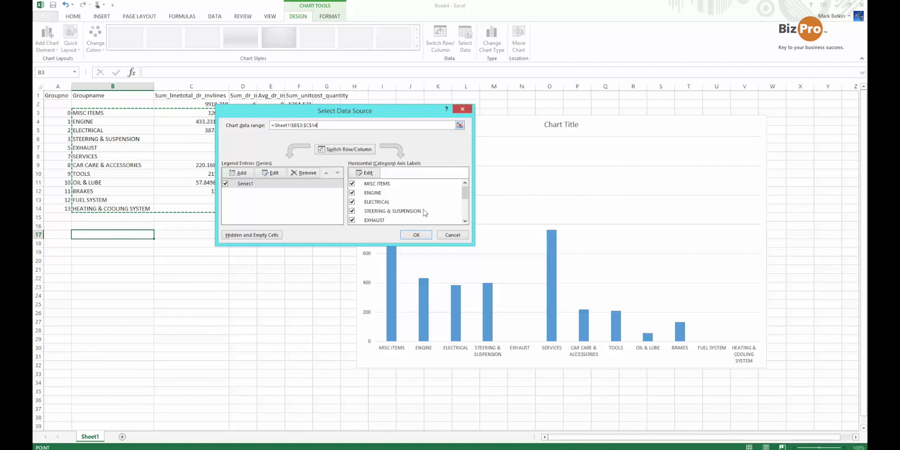
click(417, 235)
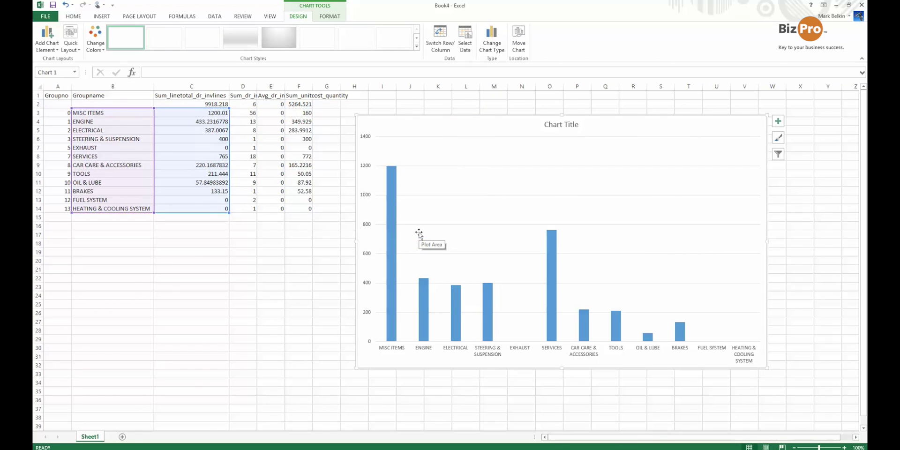